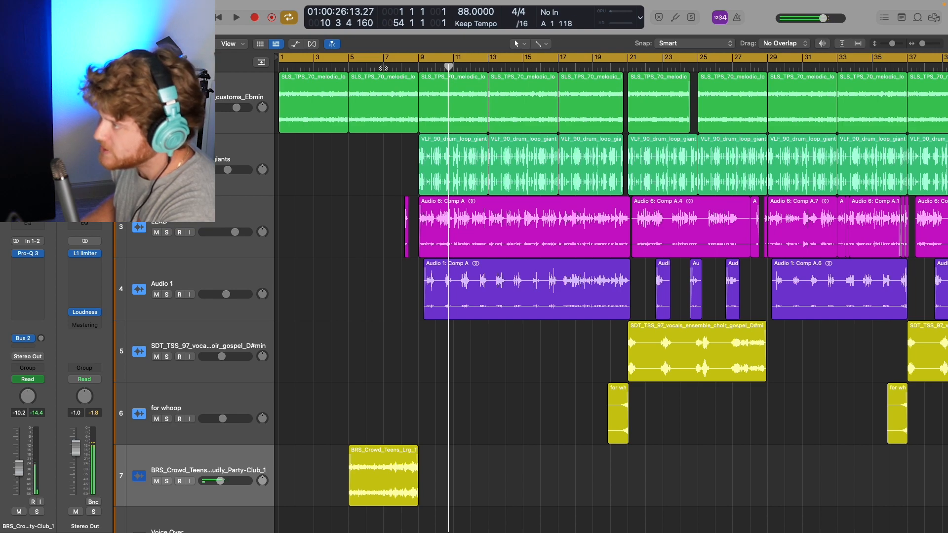
- Play the song from around bar 20 and listen through to about bar 26
key("space")
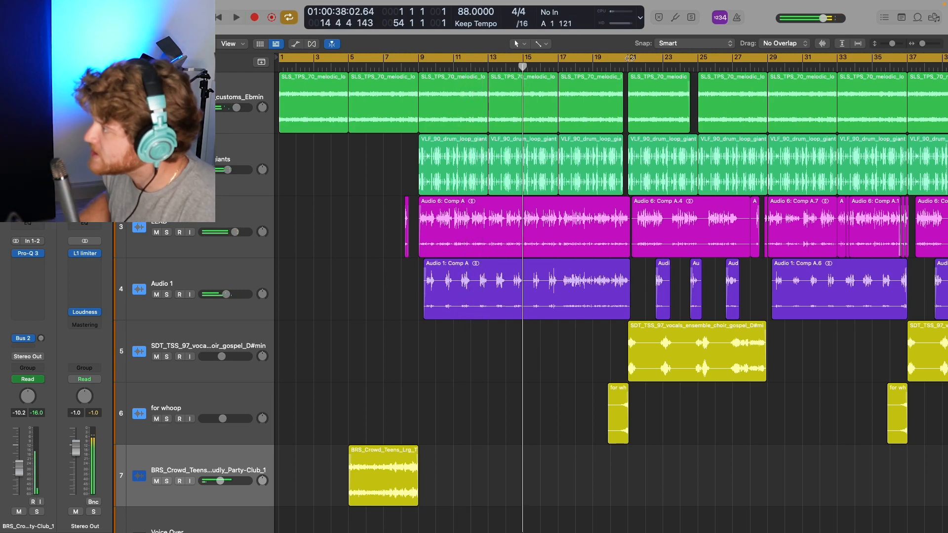
double_click(623, 67)
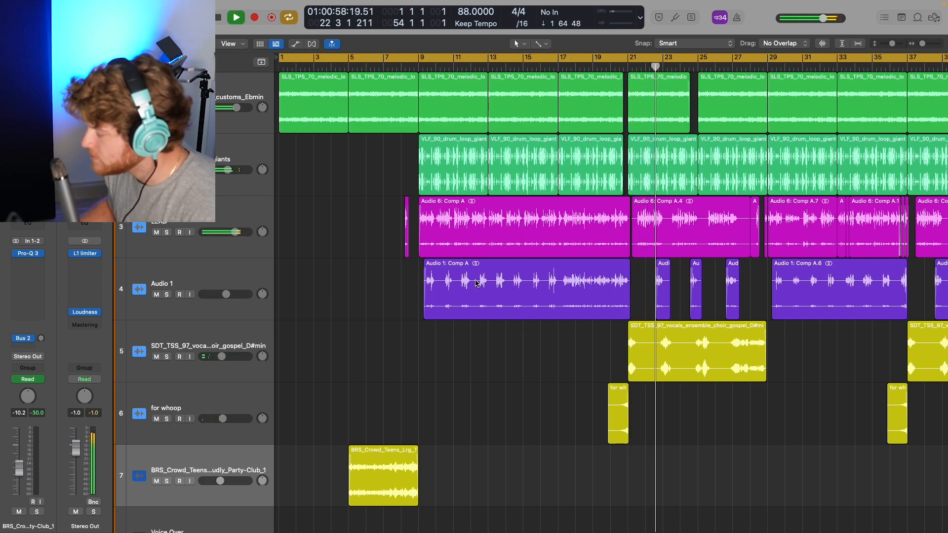
scroll(477, 283, "right", 5)
scroll(477, 282, "right", 3)
scroll(477, 283, "down", 5)
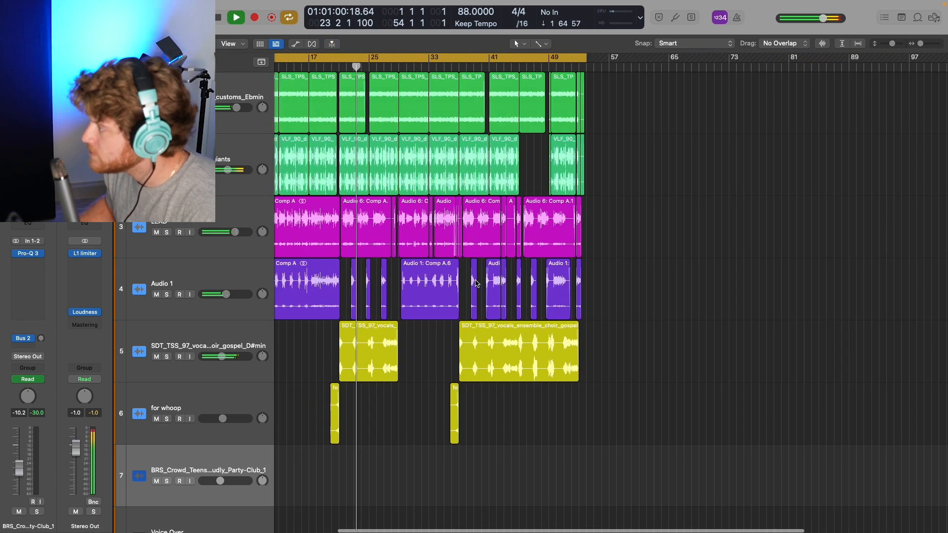
scroll(477, 283, "left", 4)
scroll(477, 283, "up", 8)
scroll(477, 282, "left", 2)
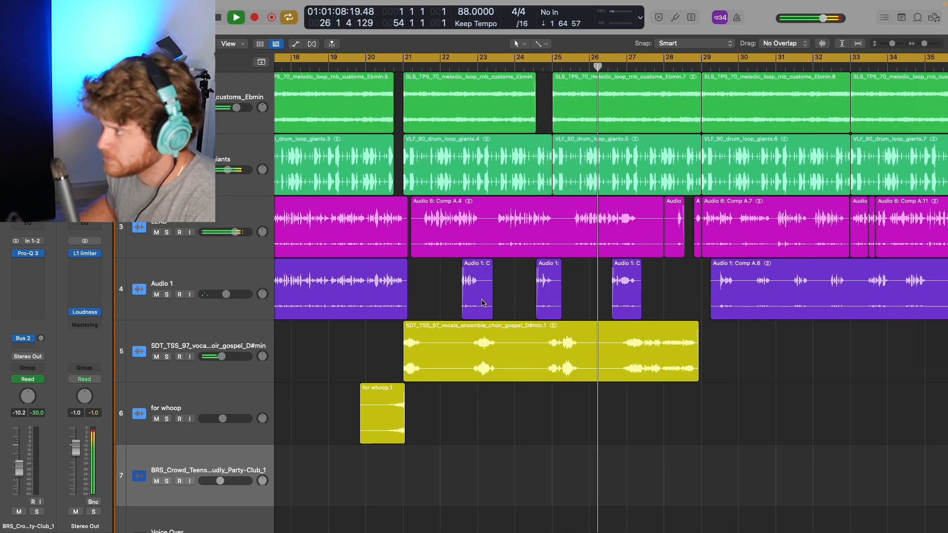
key("space")
- Fit the whole arrangement in view and look over all tracks down to Voice Over
key("z")
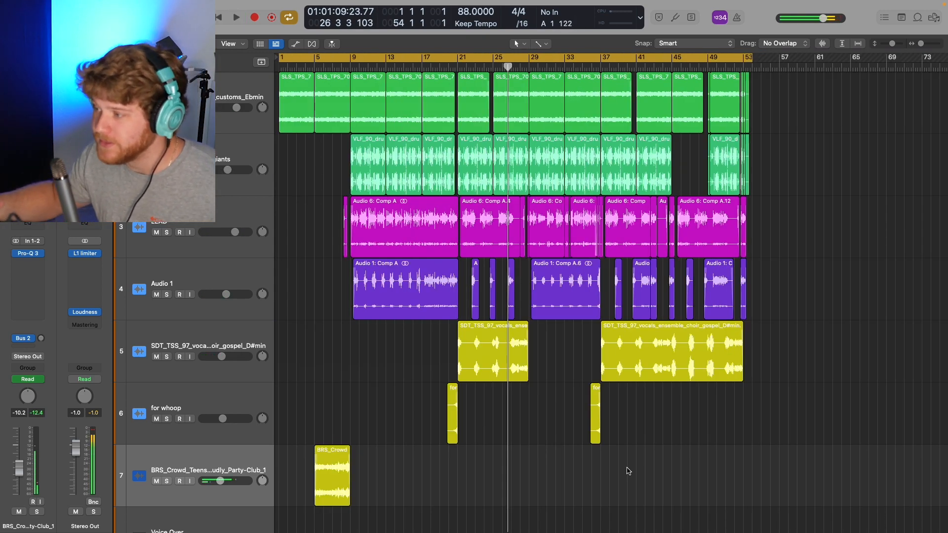
scroll(628, 471, "down", 3)
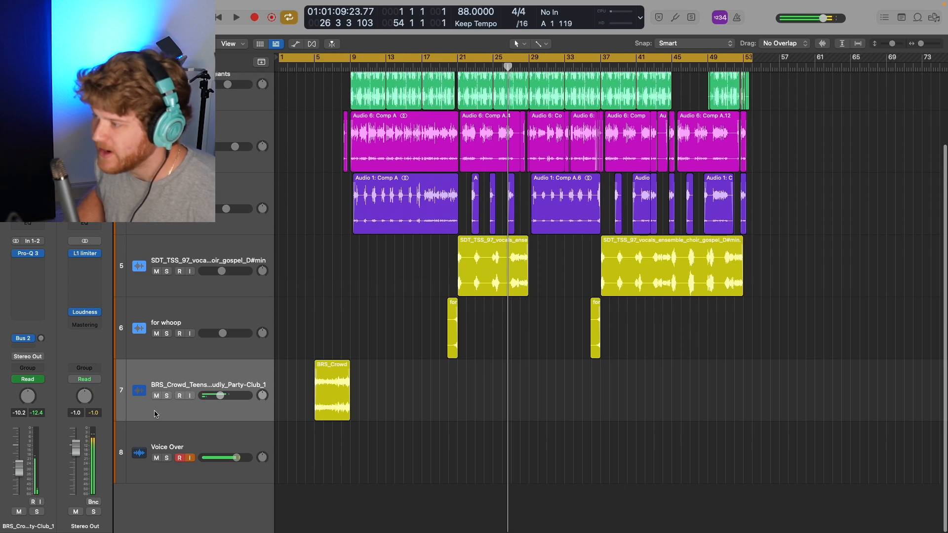
scroll(535, 315, "up", 3)
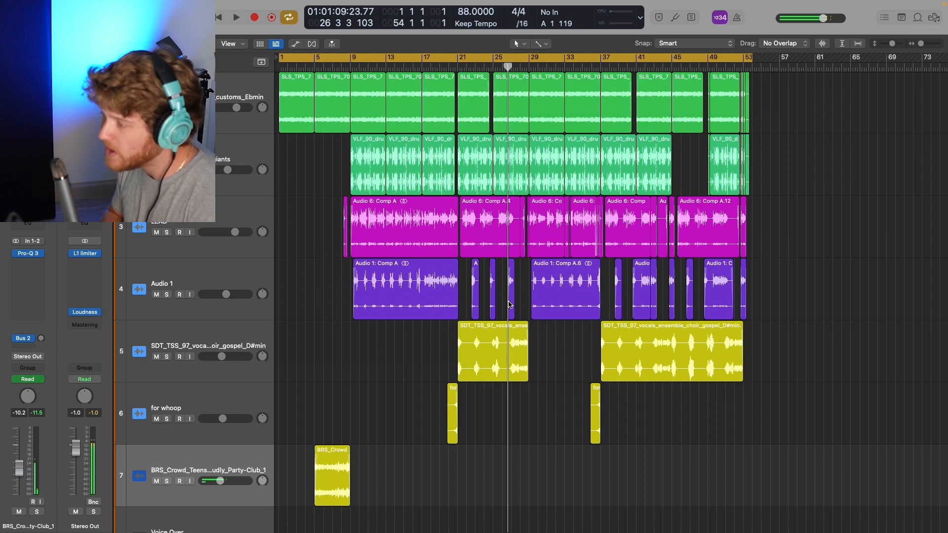
- Open the LEAD track's UADx LA-2A compressor and bypass all the plug-ins that follow it in the chain
left_click(220, 214)
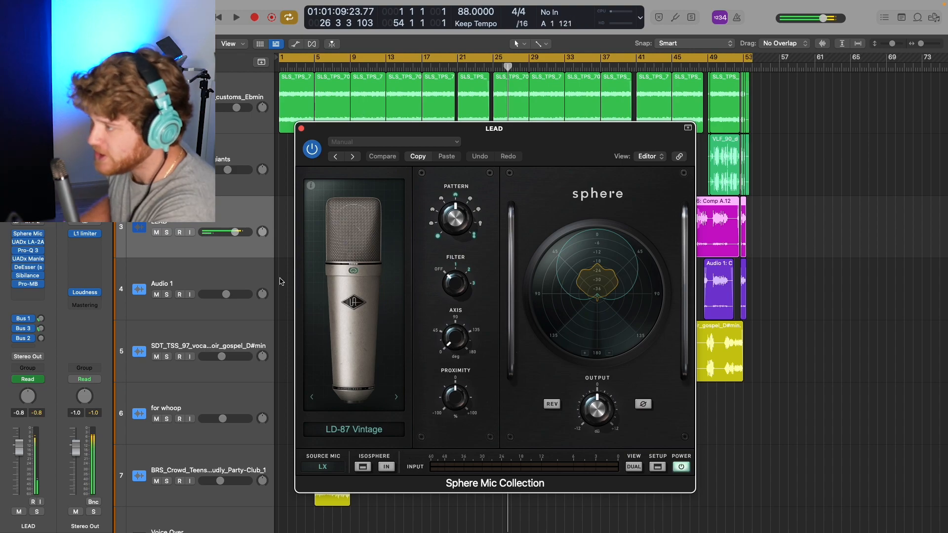
left_click(28, 242)
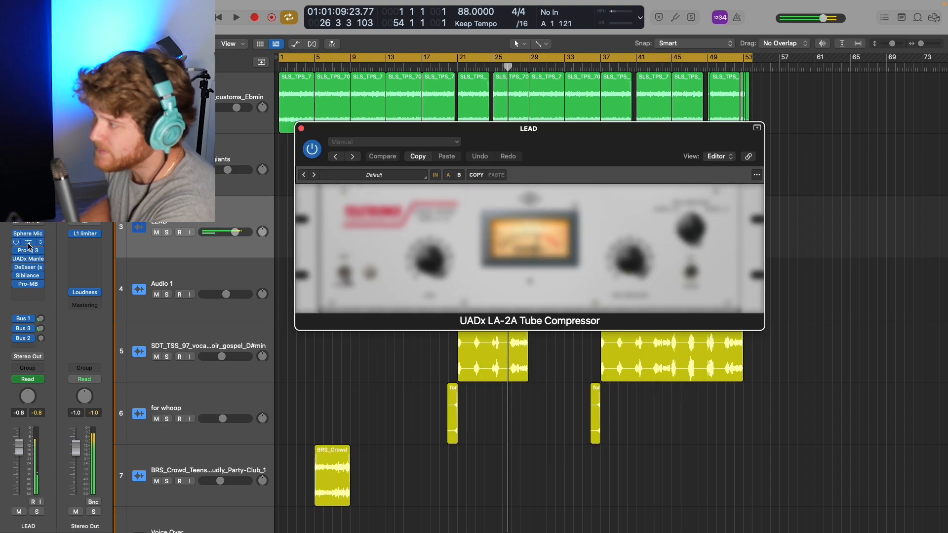
left_click_drag(577, 169, 582, 262)
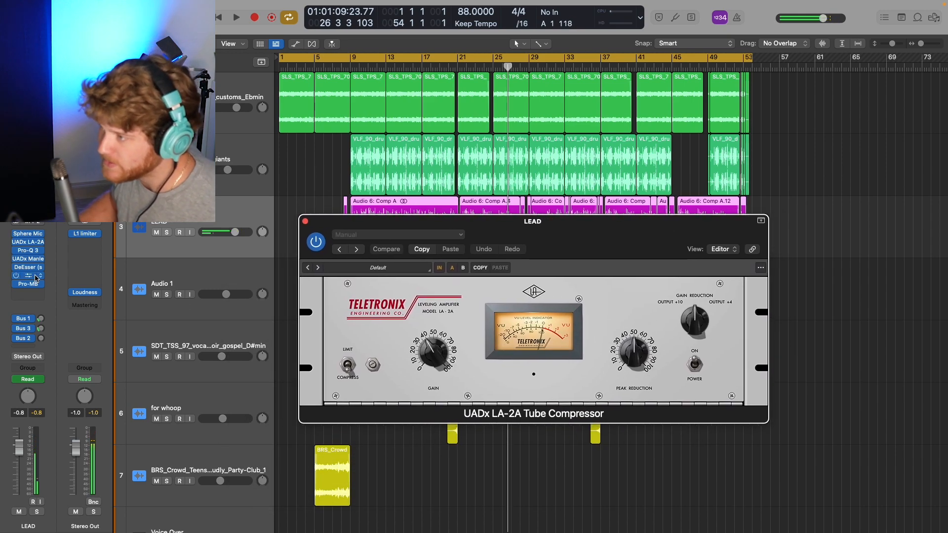
left_click(16, 339)
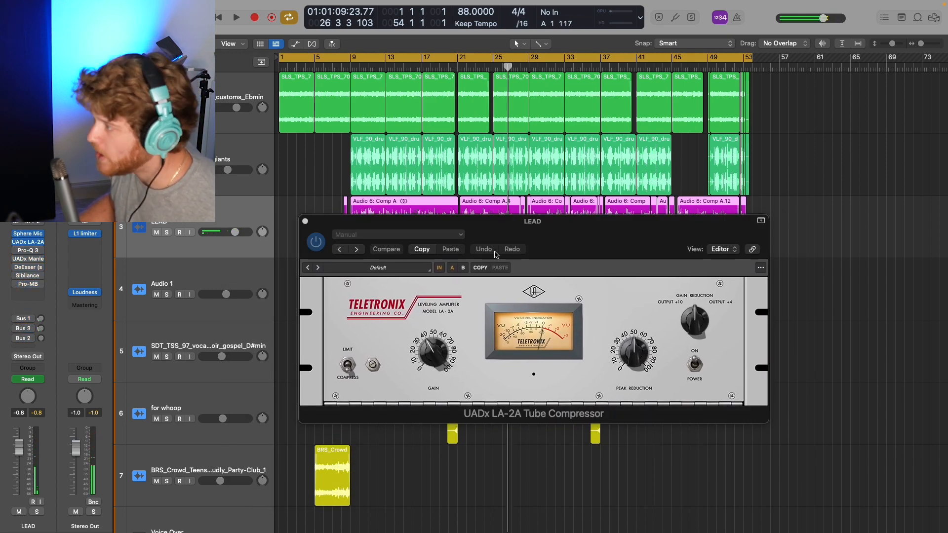
left_click_drag(654, 230, 647, 283)
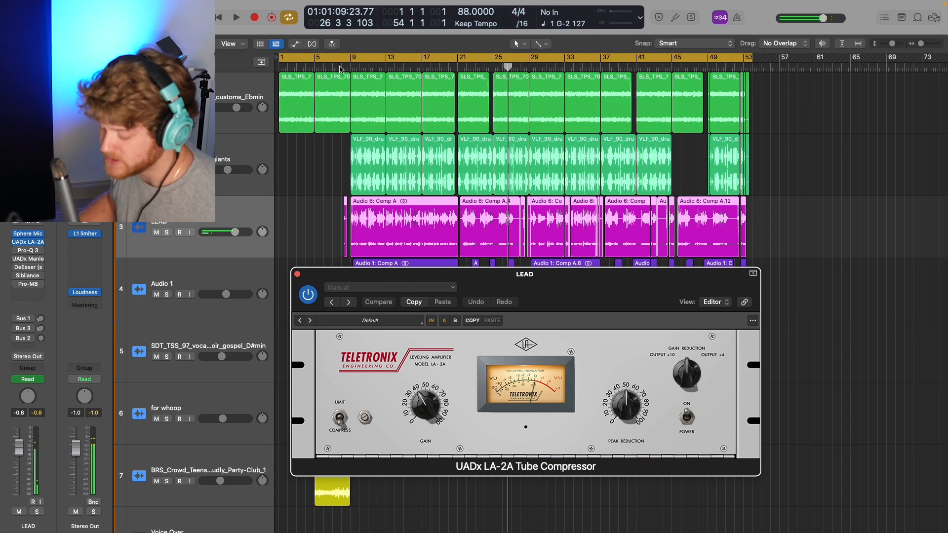
- Play the lead vocal through the LA-2A from about bar 8, mute the Audio 1 track, and close the compressor
double_click(341, 68)
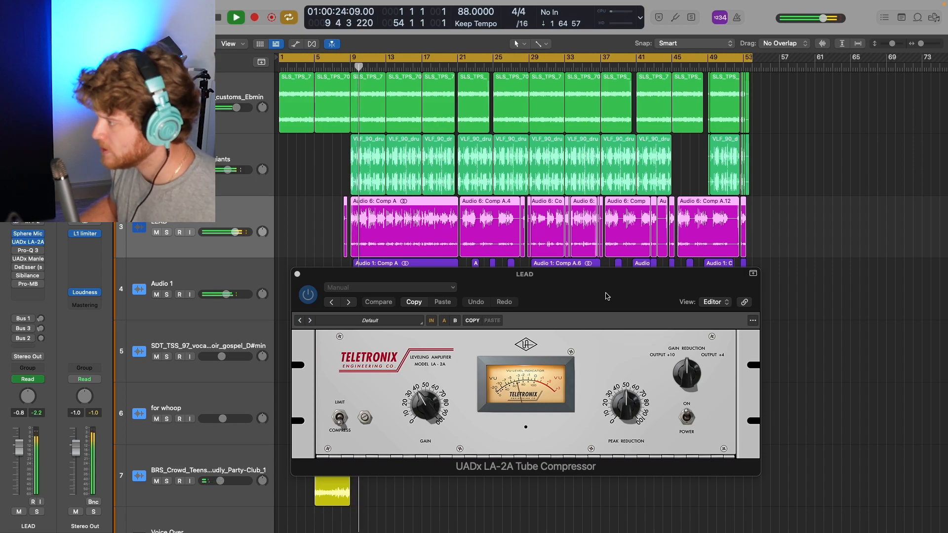
left_click(156, 295)
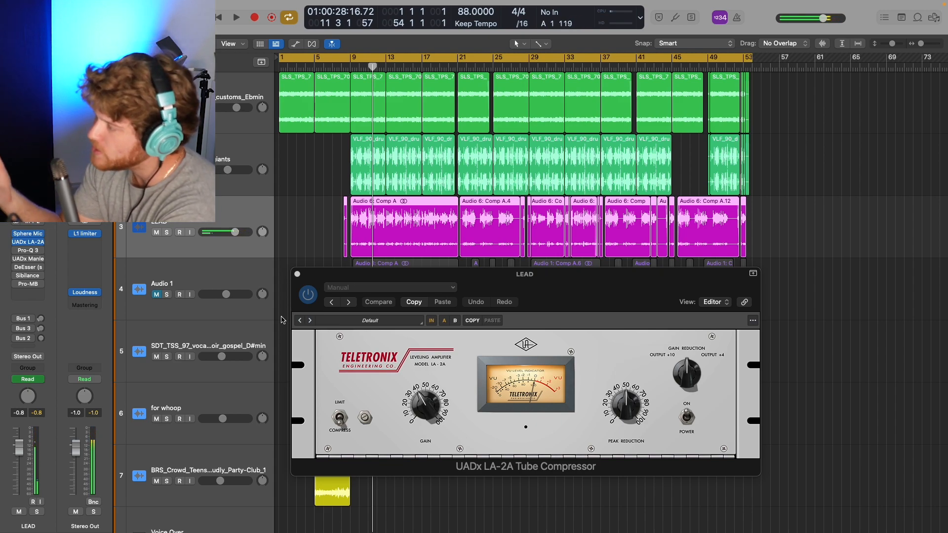
left_click(297, 274)
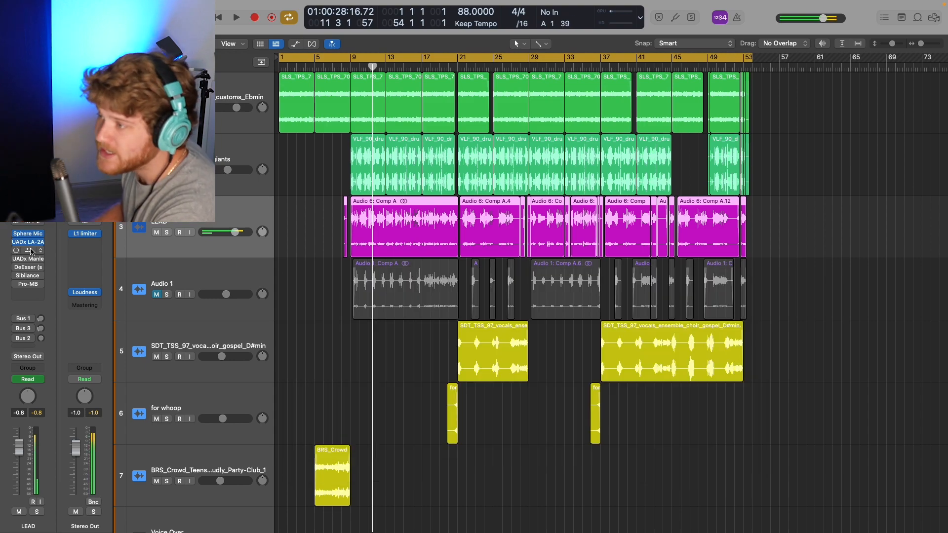
- Open Pro-Q 3 on the LEAD track, compare it bypassed and engaged during playback, and leave it engaged
left_click(27, 250)
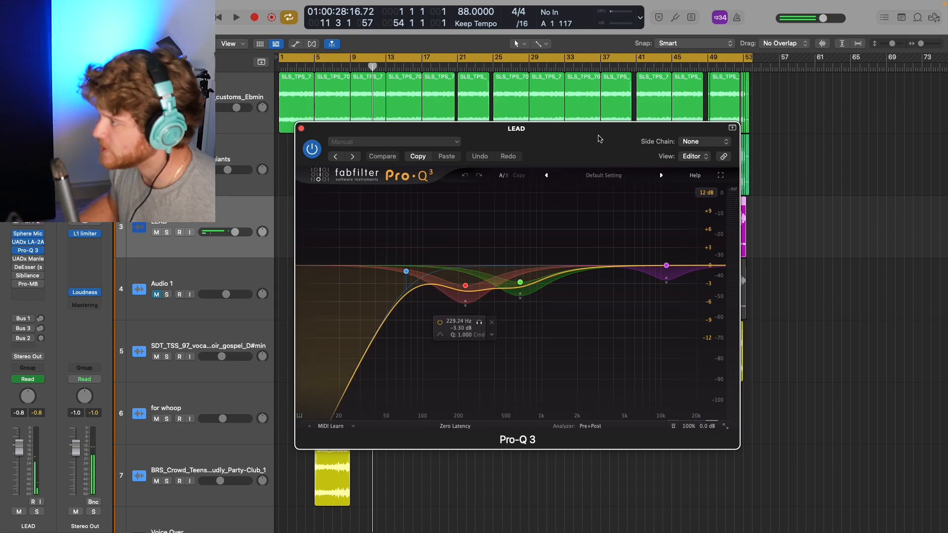
left_click_drag(600, 137, 570, 144)
left_click_drag(355, 148, 530, 120)
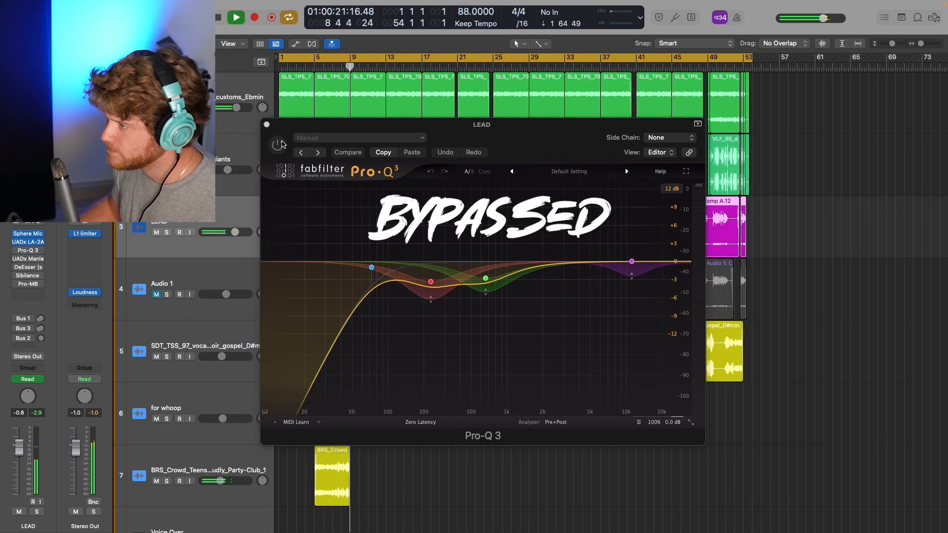
left_click(282, 143)
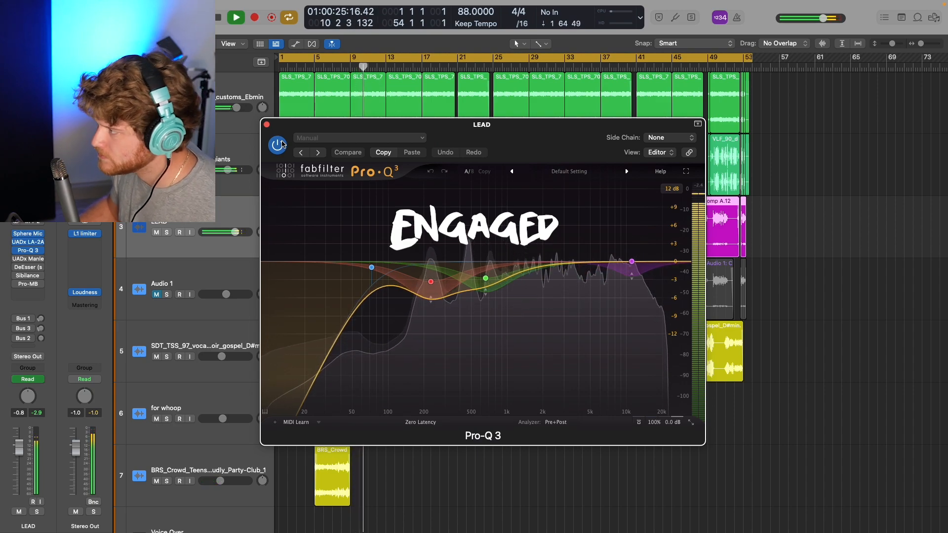
left_click(278, 144)
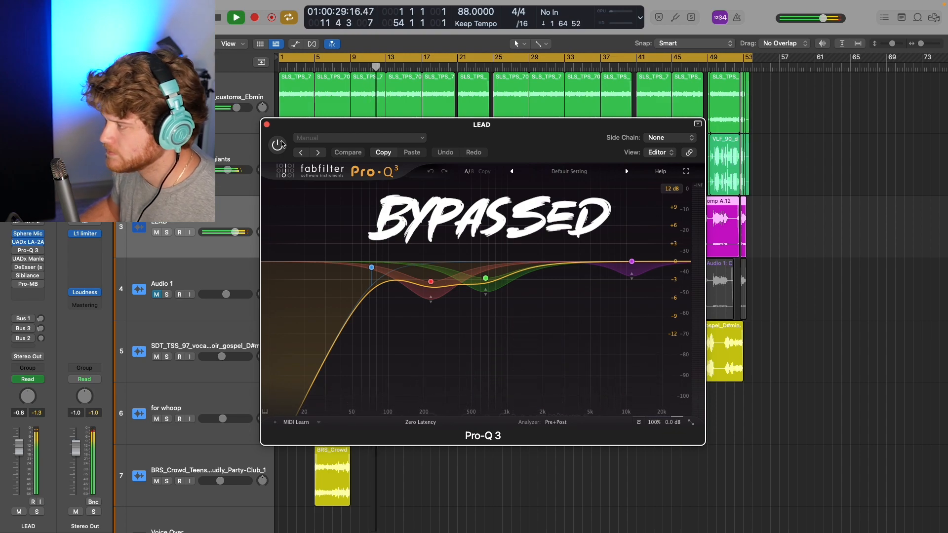
left_click(278, 144)
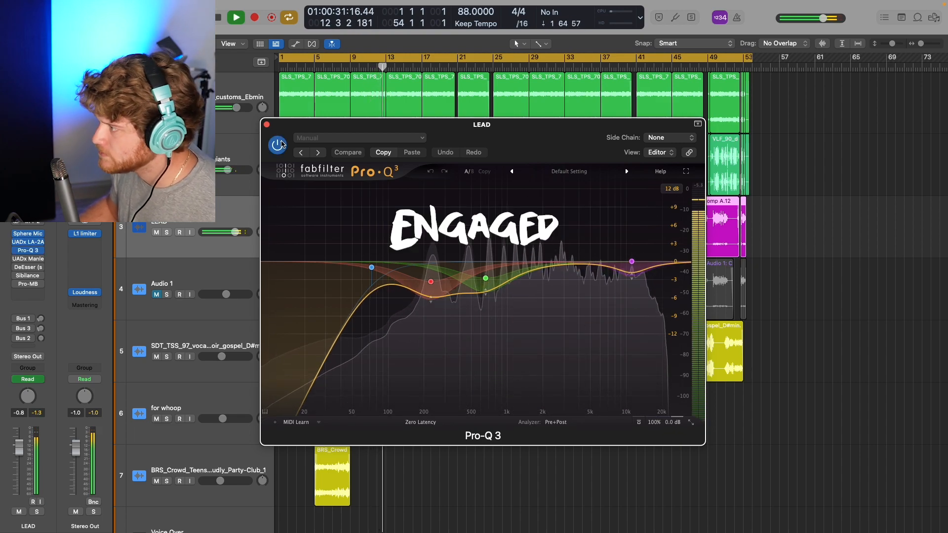
left_click(267, 124)
key("space")
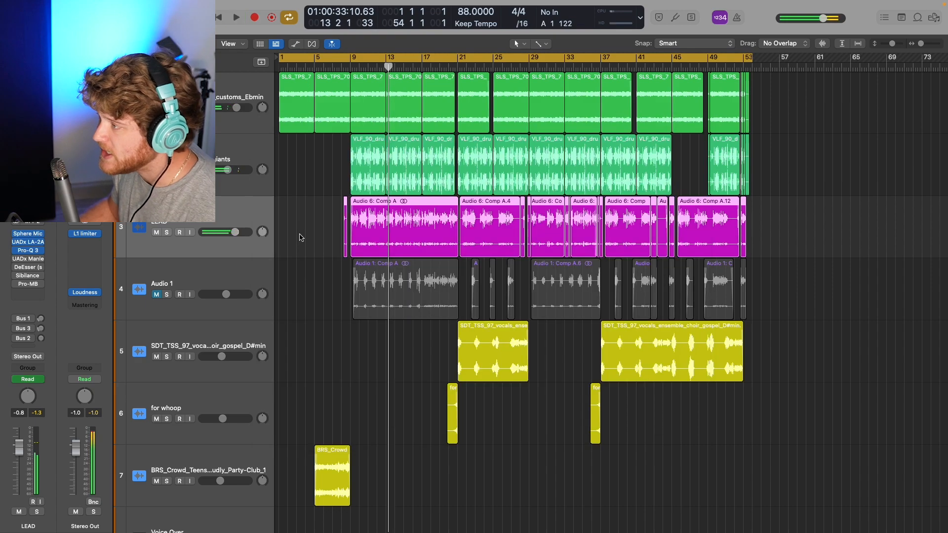
- Open the LEAD track's UADx Manley VOXBOX, compare it bypassed and engaged during playback from about bar 8, and leave it engaged
left_click(342, 54)
left_click(28, 258)
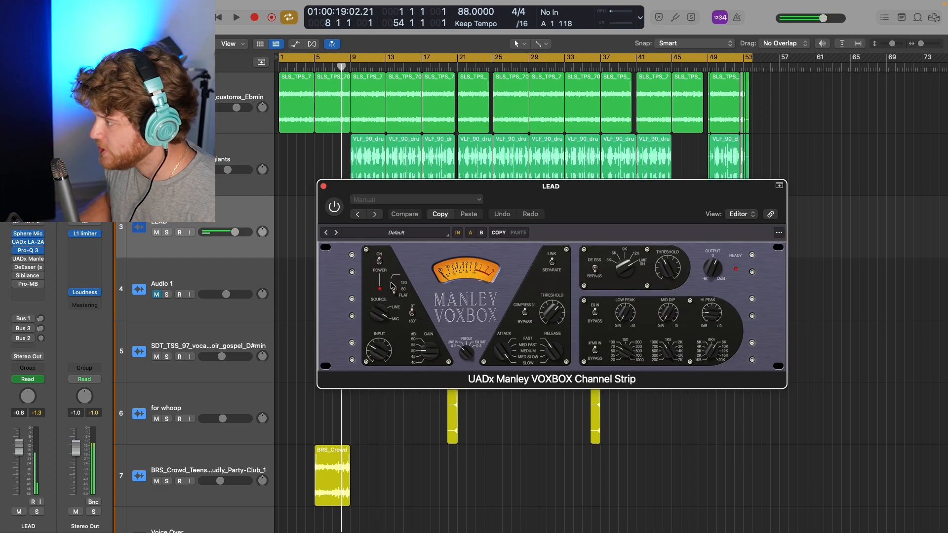
left_click_drag(612, 207, 563, 193)
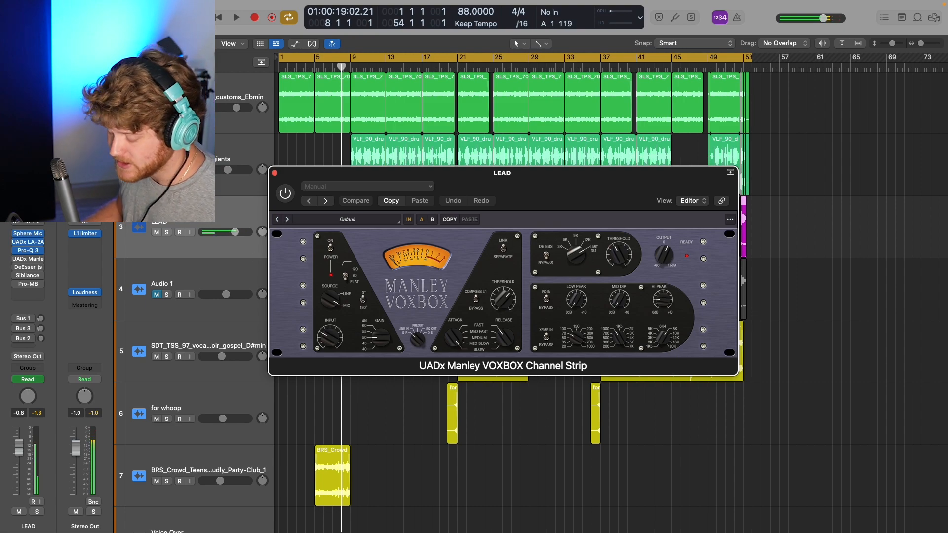
key("space")
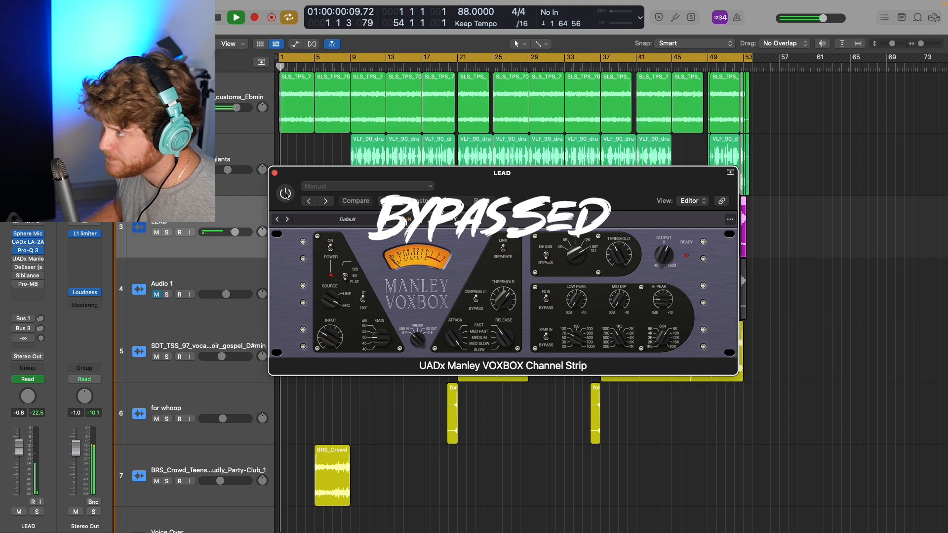
left_click(284, 193)
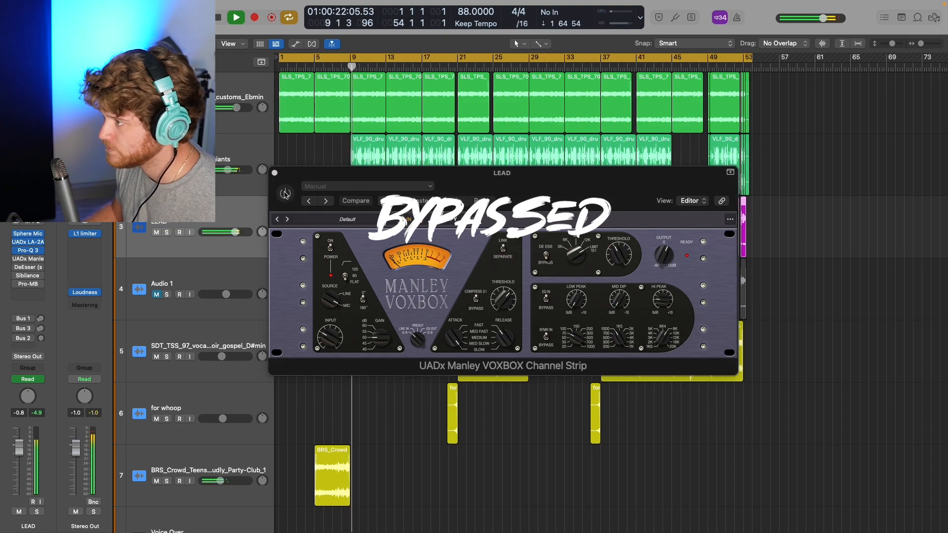
left_click(285, 193)
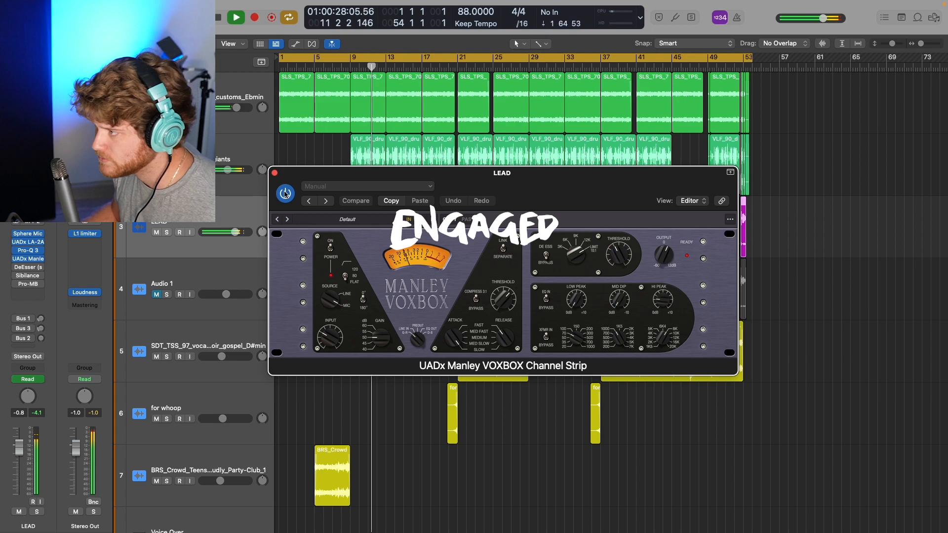
left_click(285, 193)
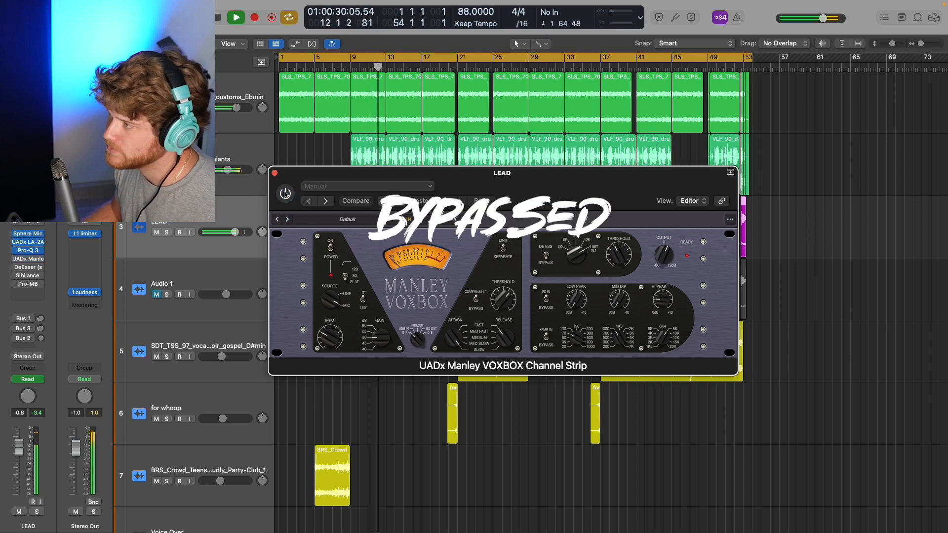
left_click(285, 193)
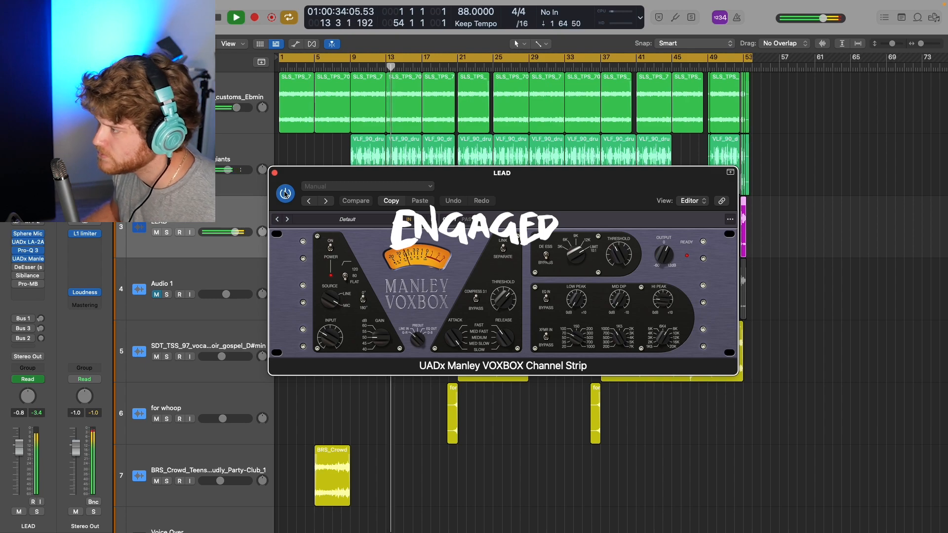
key("space")
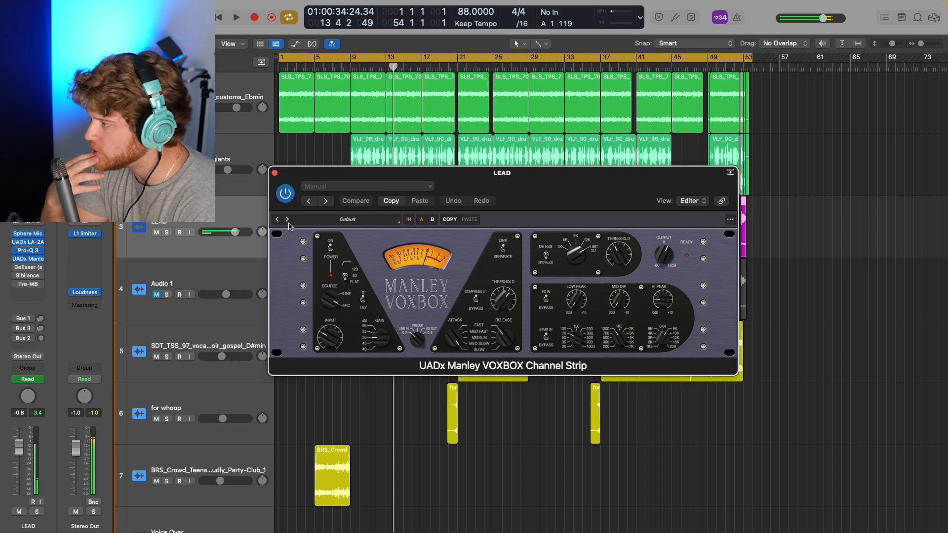
left_click(275, 173)
- Open the LEAD track's DeEsser, compare it bypassed and engaged during playback from about bar 8, and leave it engaged
left_click(28, 267)
left_click_drag(357, 132, 652, 192)
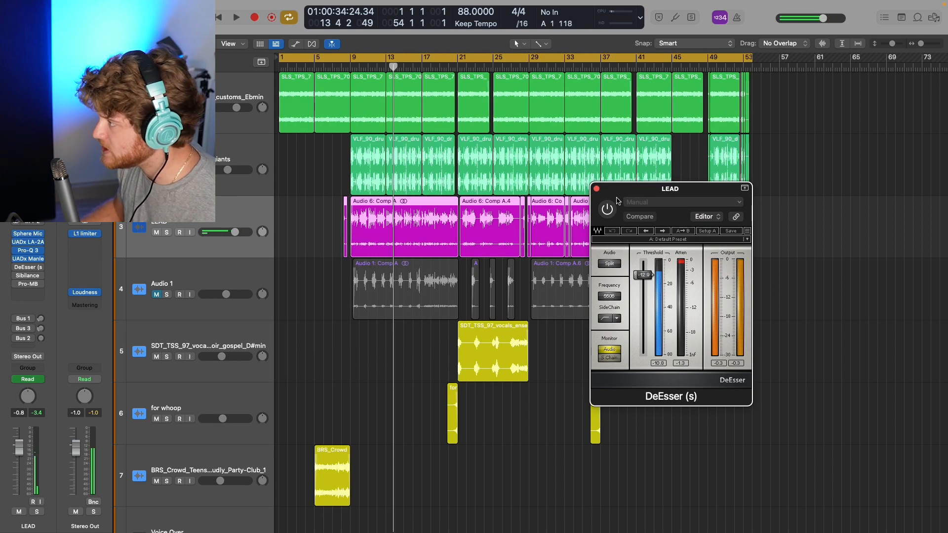
left_click(608, 209)
left_click(340, 67)
key("space")
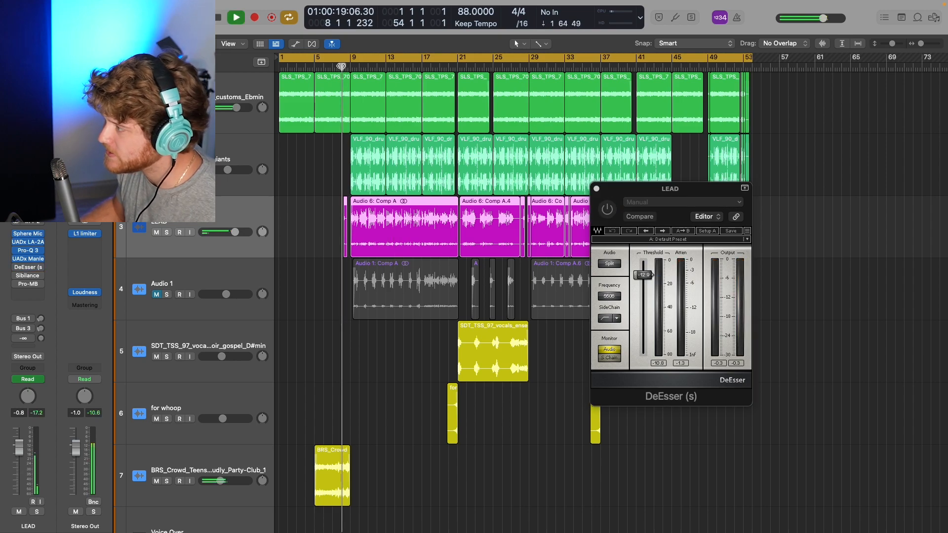
left_click(608, 209)
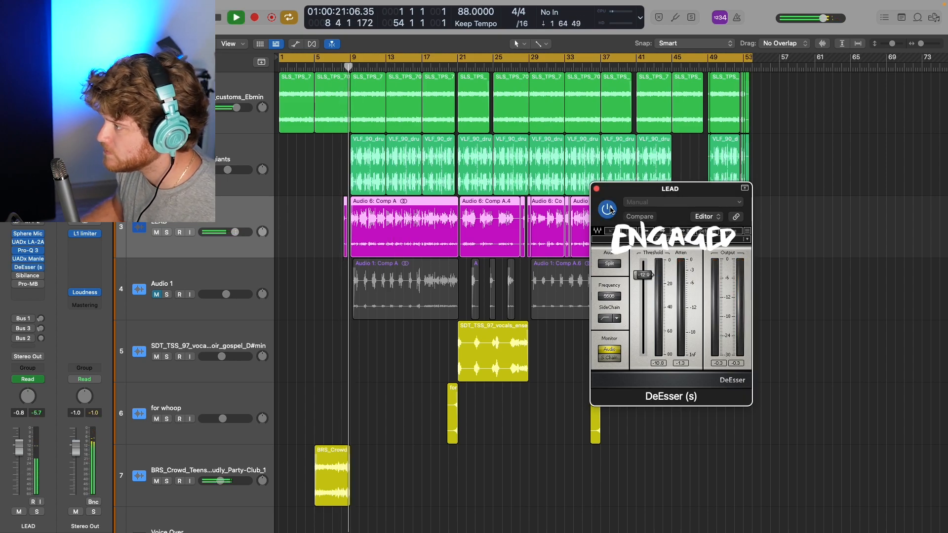
left_click(608, 210)
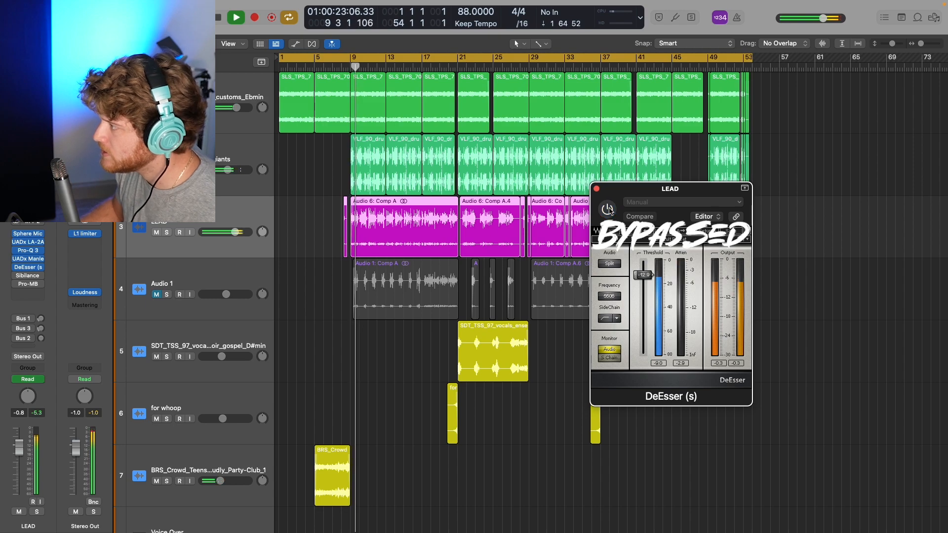
left_click(608, 209)
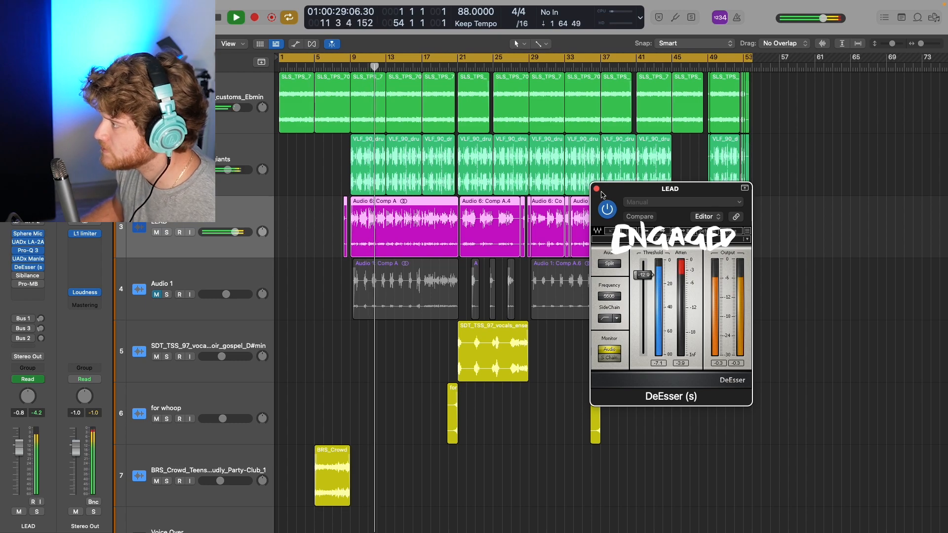
left_click(597, 189)
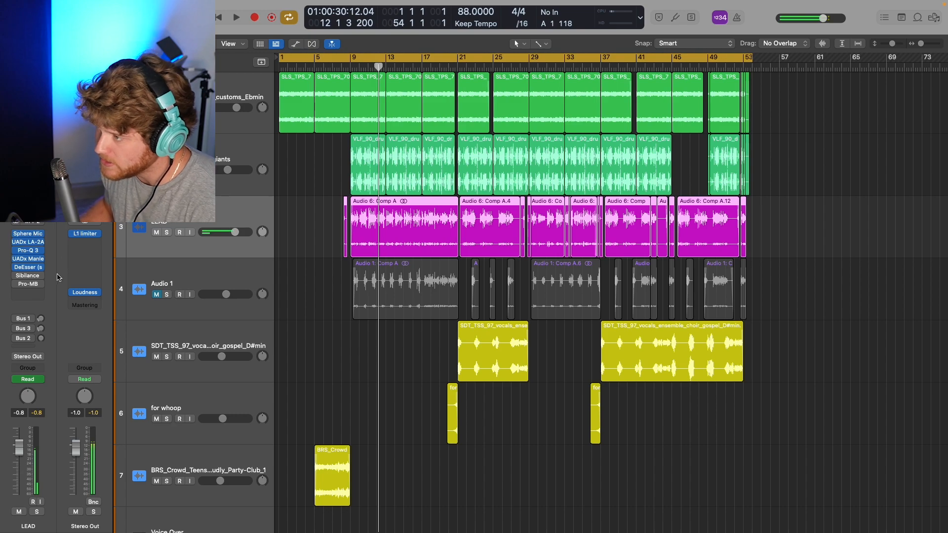
- Open the LEAD track's Sibilance plug-in, compare it bypassed and engaged during playback from about bar 8, leave it engaged, and close it
left_click(27, 268)
left_click(27, 269)
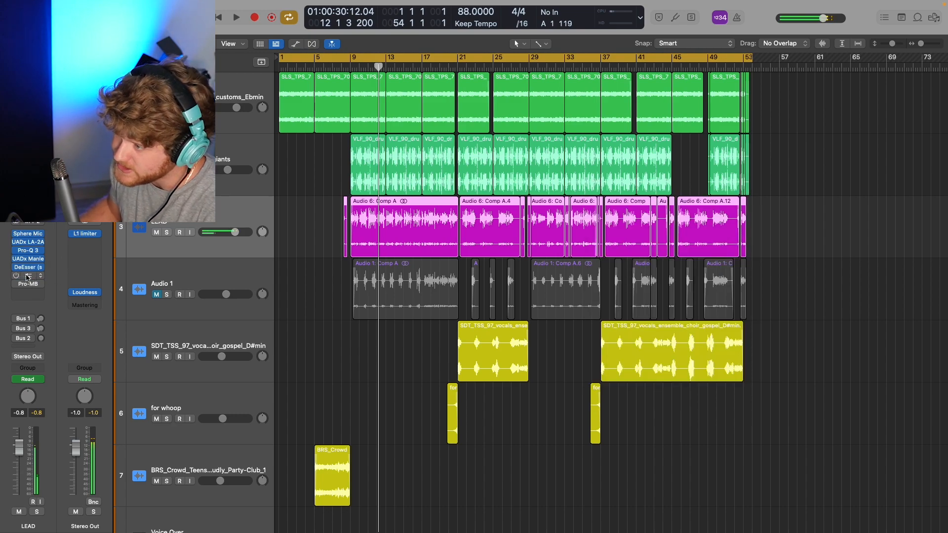
left_click(27, 277)
left_click_drag(412, 156, 713, 110)
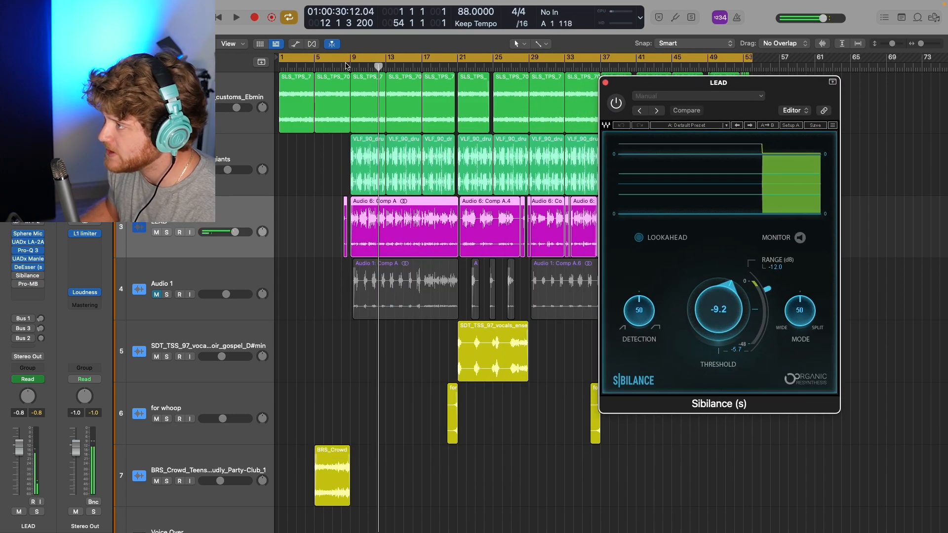
double_click(345, 65)
left_click(616, 103)
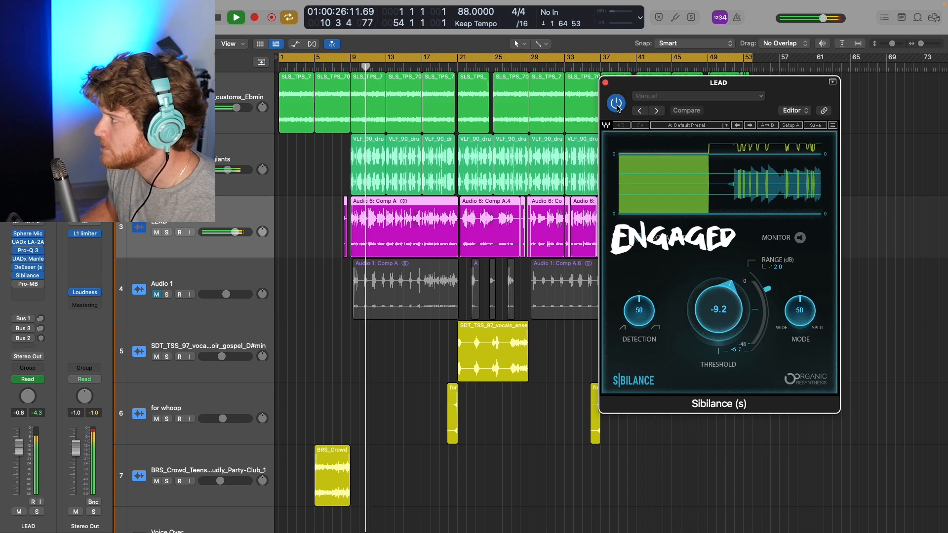
left_click(617, 104)
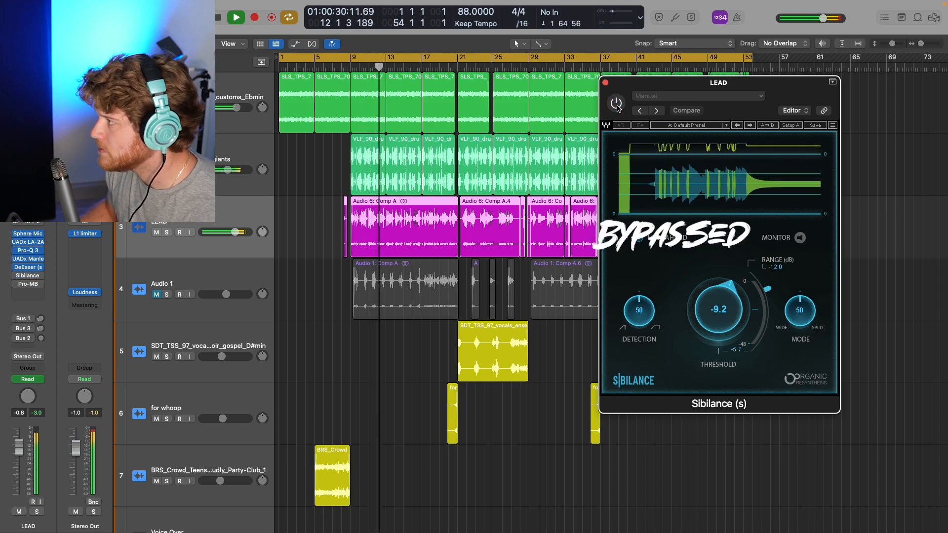
left_click(617, 105)
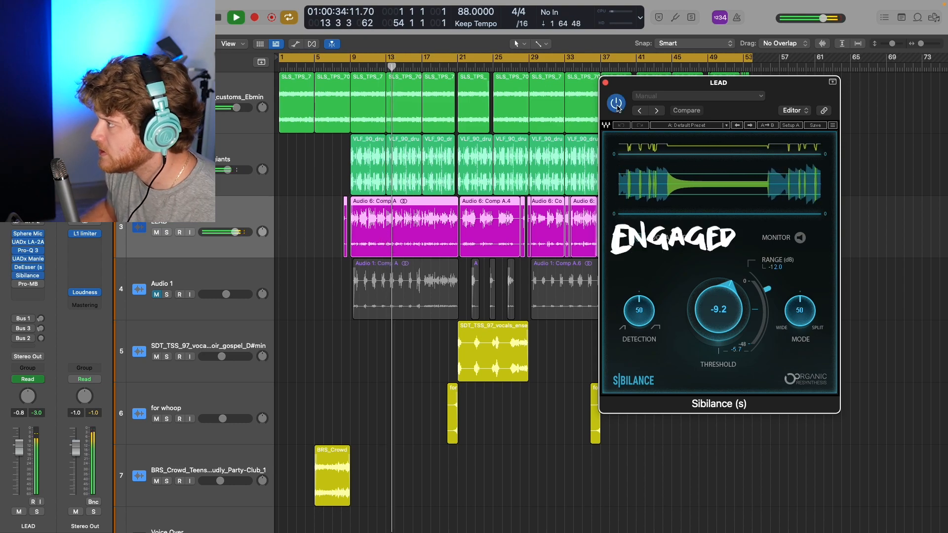
left_click(605, 82)
key("space")
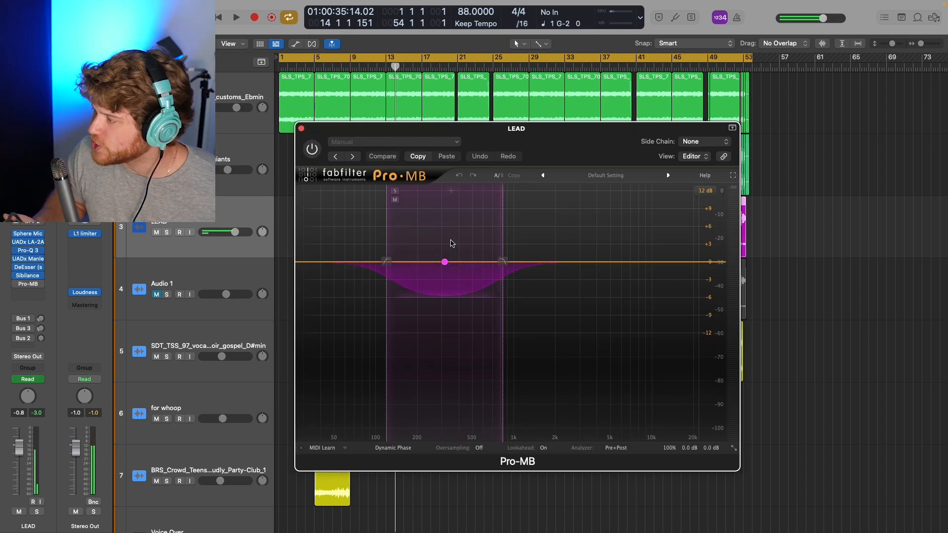
- Play the lead vocal with Pro-MB bypassed, then engage it on the LEAD track and stop playback
left_click_drag(344, 127, 394, 189)
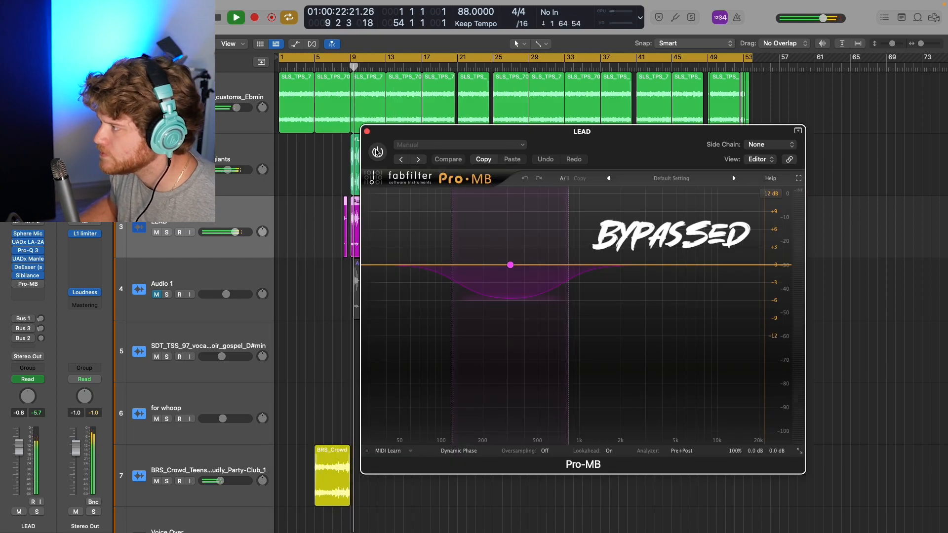
left_click(377, 151)
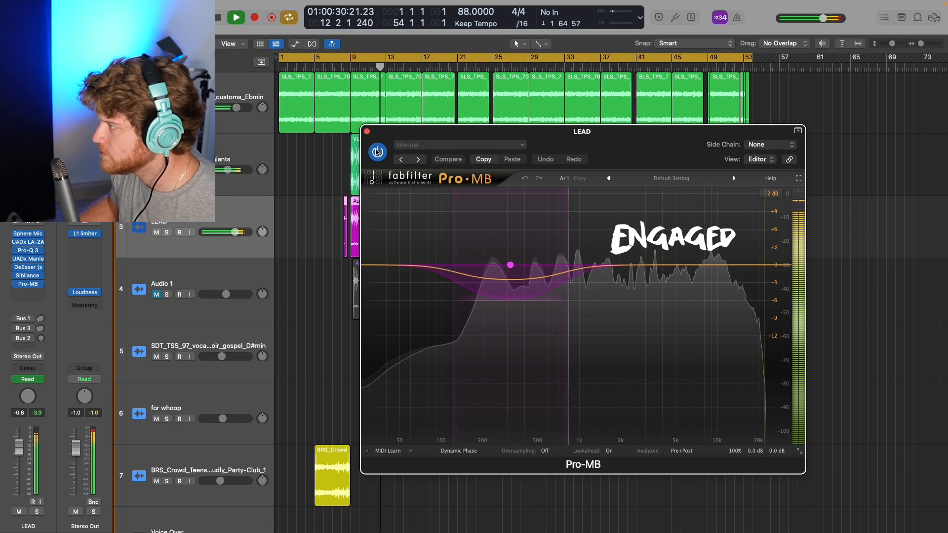
key("space")
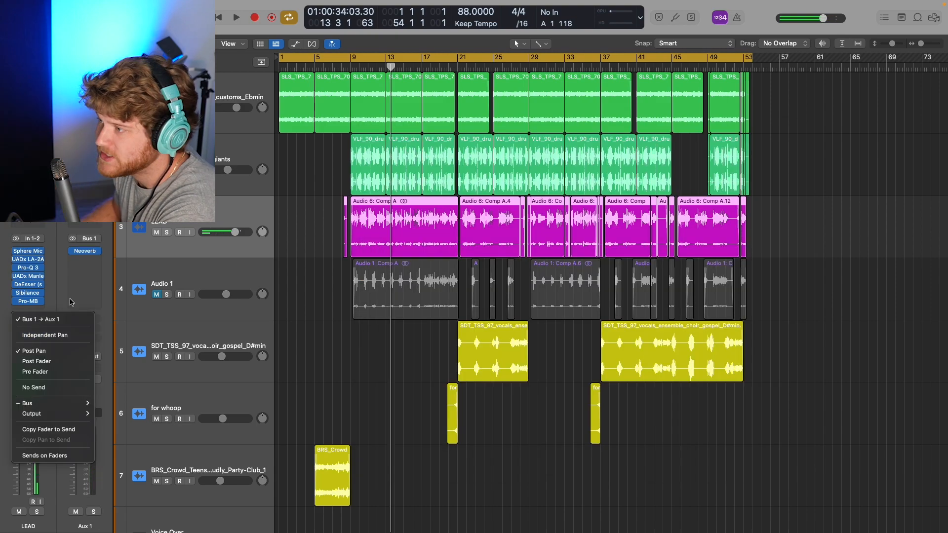
- Enable the LEAD track's Bus 1 send and audition Aux 1's Neoverb during playback, soloing the aux on and off twice, then close the reverb
left_click(75, 289)
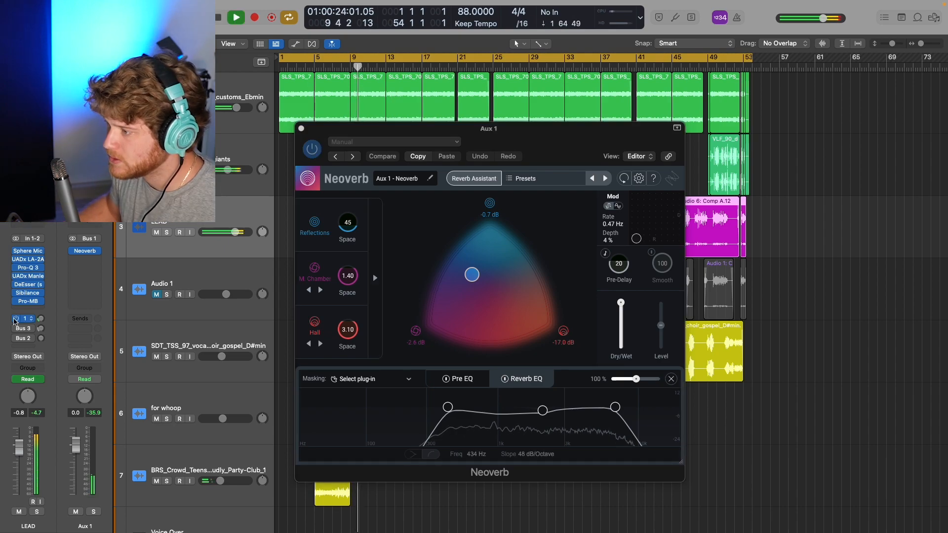
left_click(94, 512)
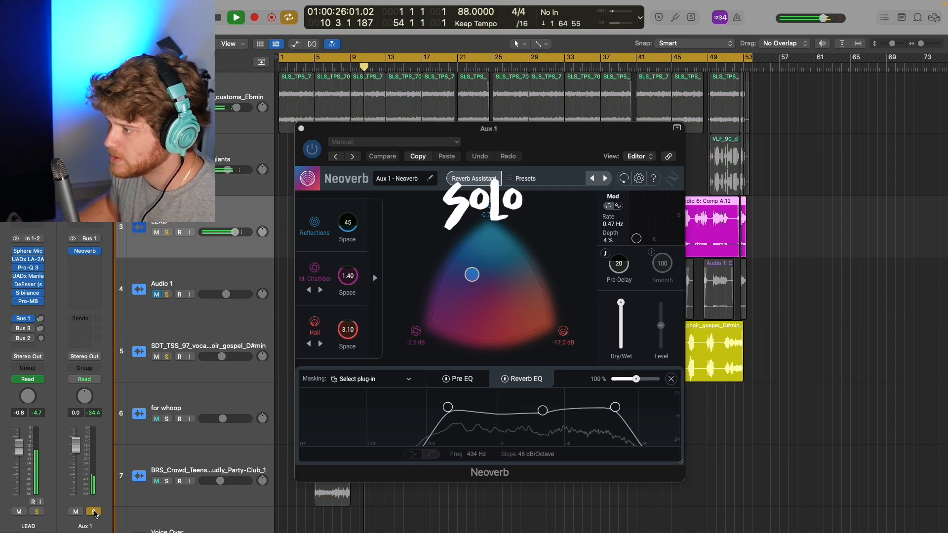
left_click(95, 512)
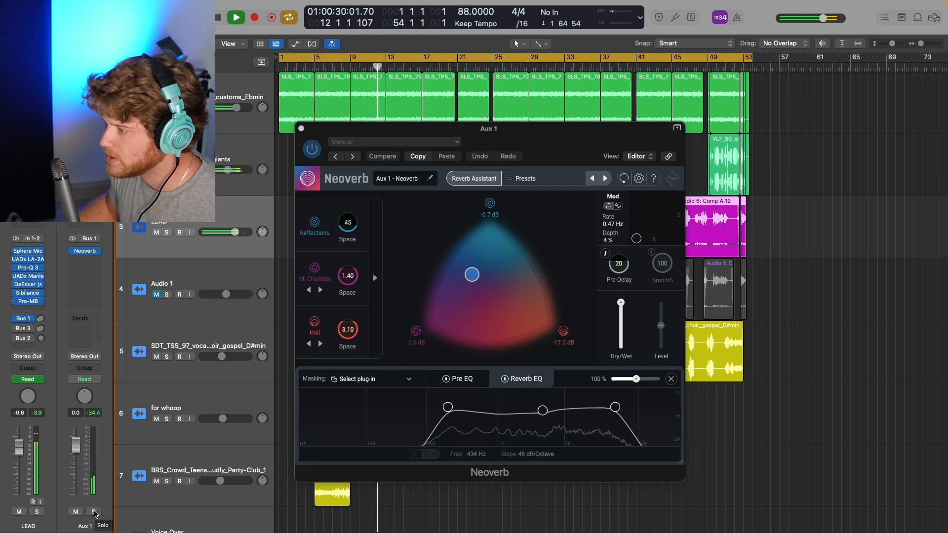
left_click(94, 512)
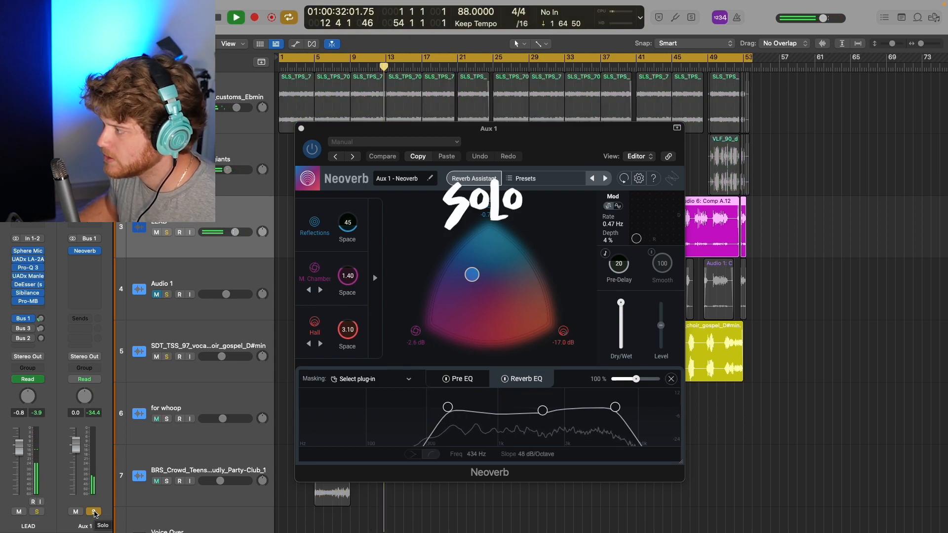
left_click(94, 512)
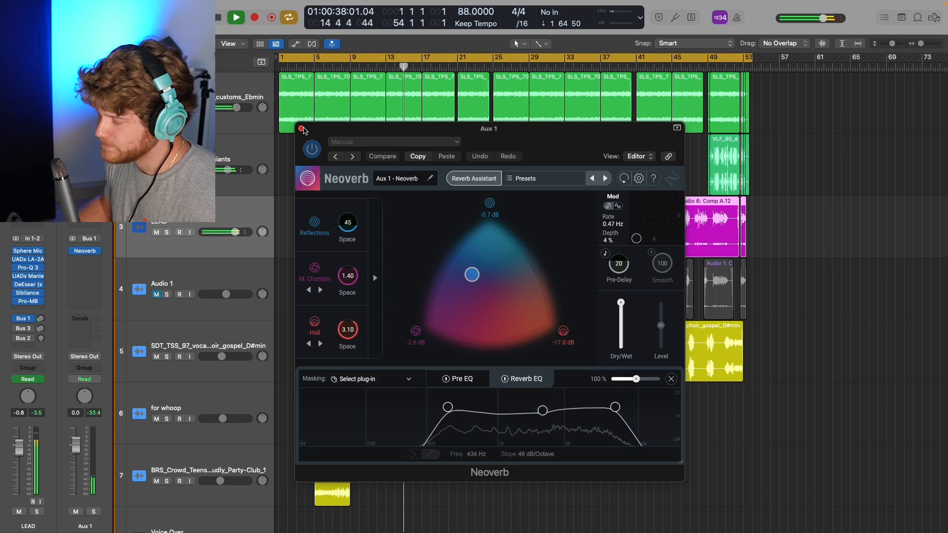
key("space")
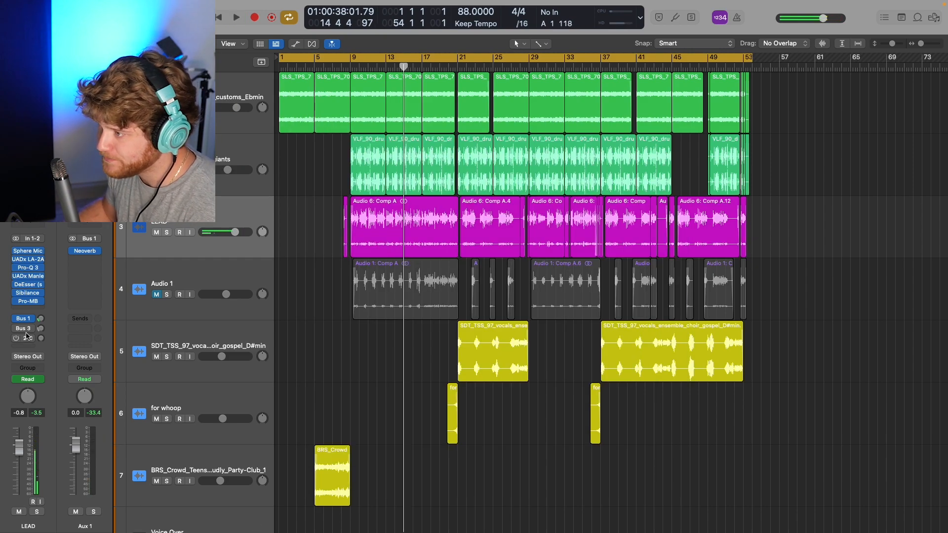
- Enable the LEAD track's Bus 3 send and audition Aux 3's Timeless 3 delay in the mix and soloed, then close it and stop playback
left_click(25, 328)
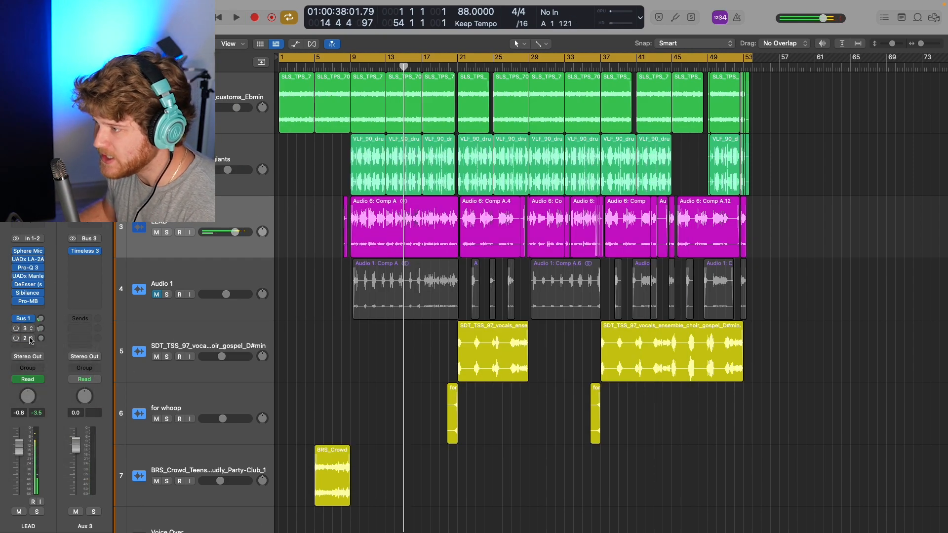
left_click(84, 252)
left_click_drag(397, 169, 350, 336)
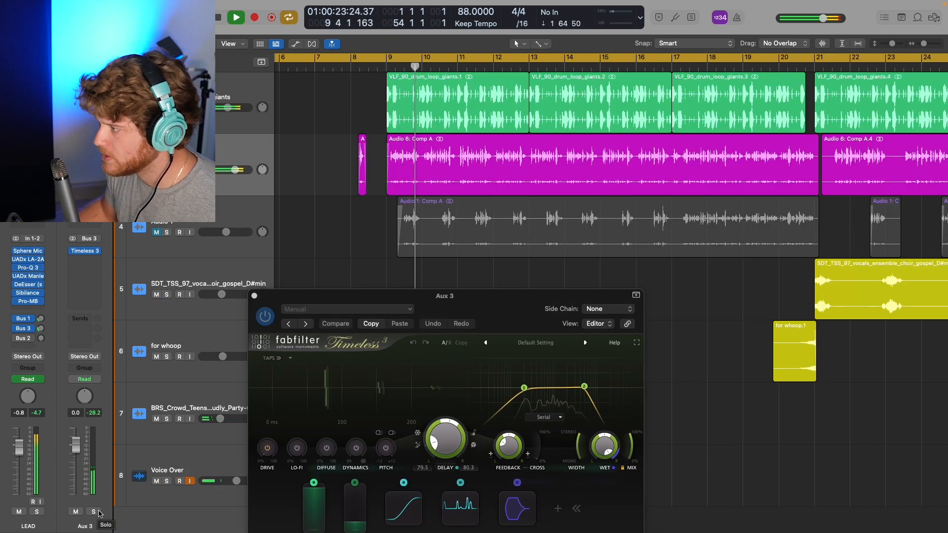
left_click(94, 512)
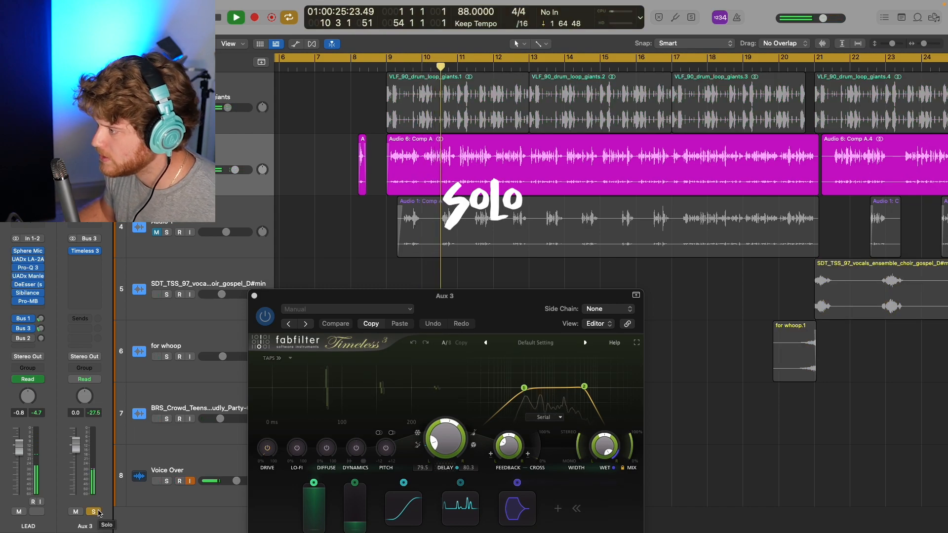
left_click(98, 513)
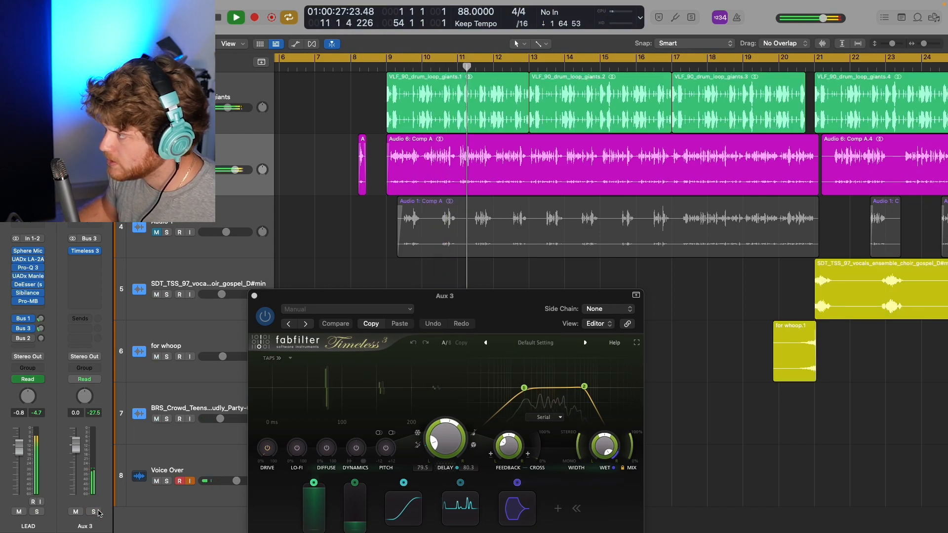
left_click(253, 295)
key("space")
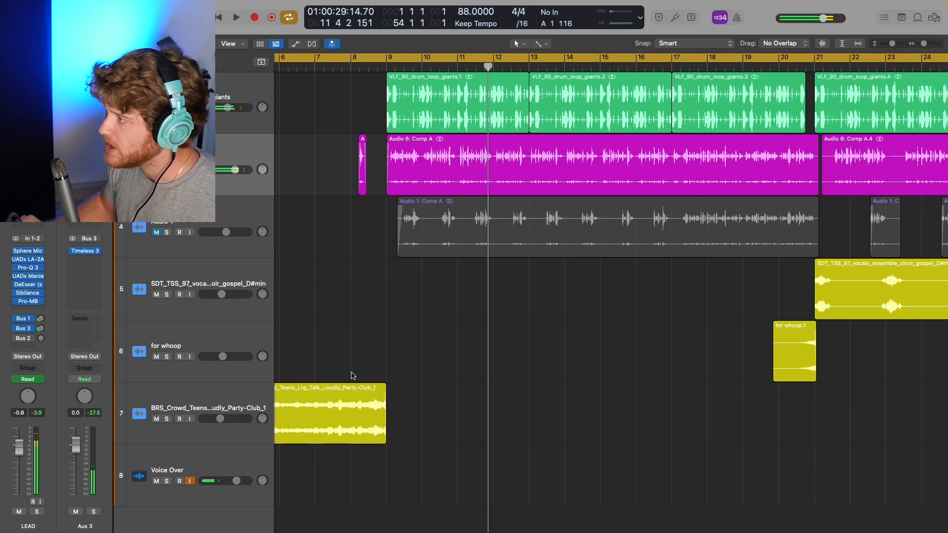